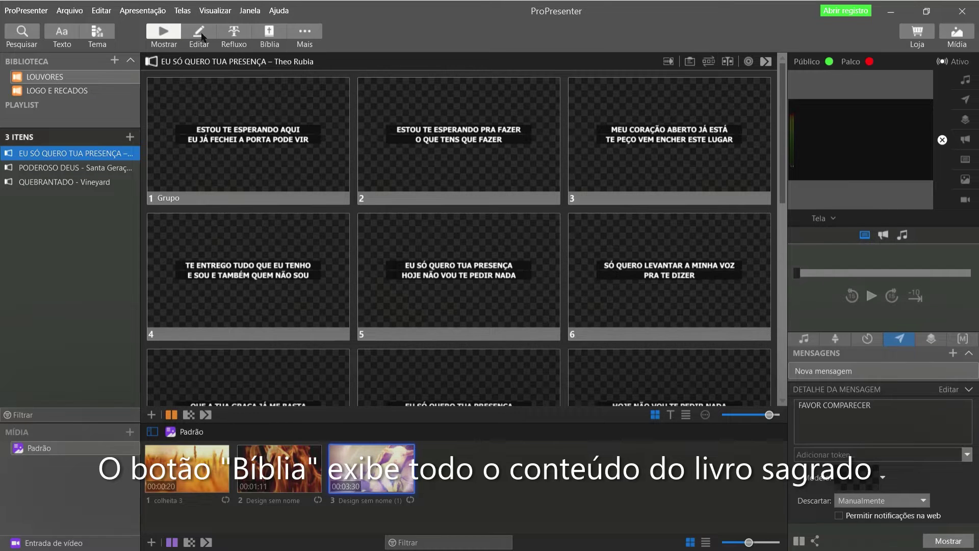
# Step: Open the 01LOGO presentation from the LOGO E RECADOS library
pyautogui.click(74, 90)
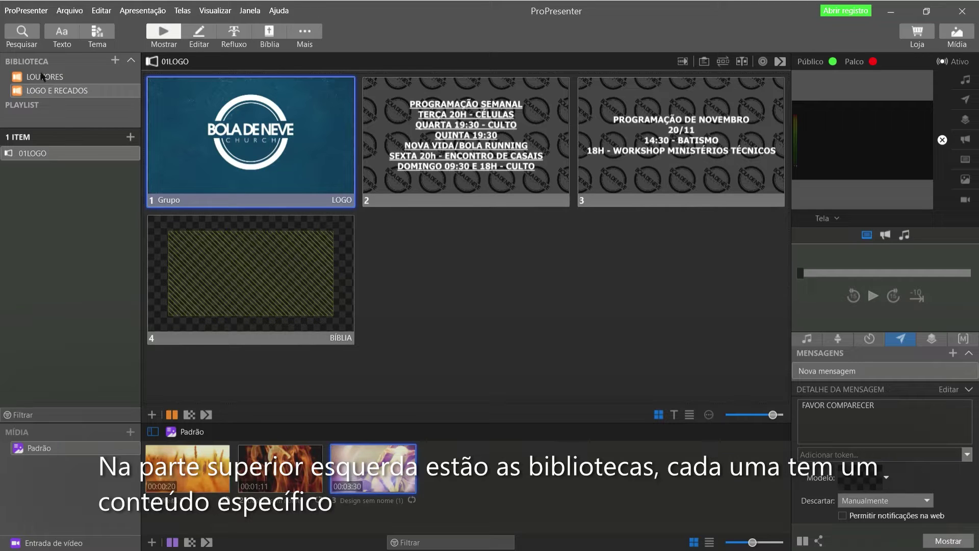
pyautogui.click(52, 91)
pyautogui.click(41, 154)
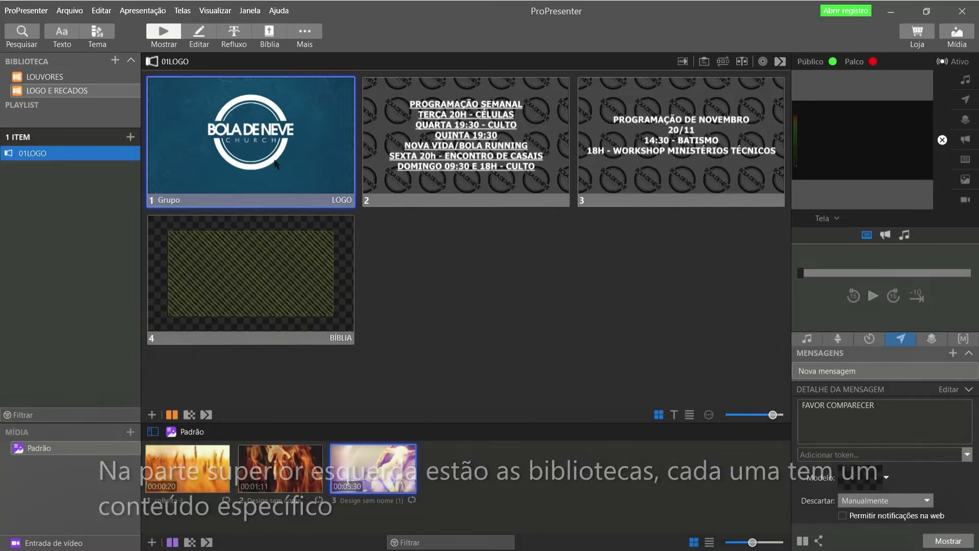
# Step: Project slides 1, 2 and 3 of 01LOGO in turn, then put the logo slide back on the output
pyautogui.click(274, 160)
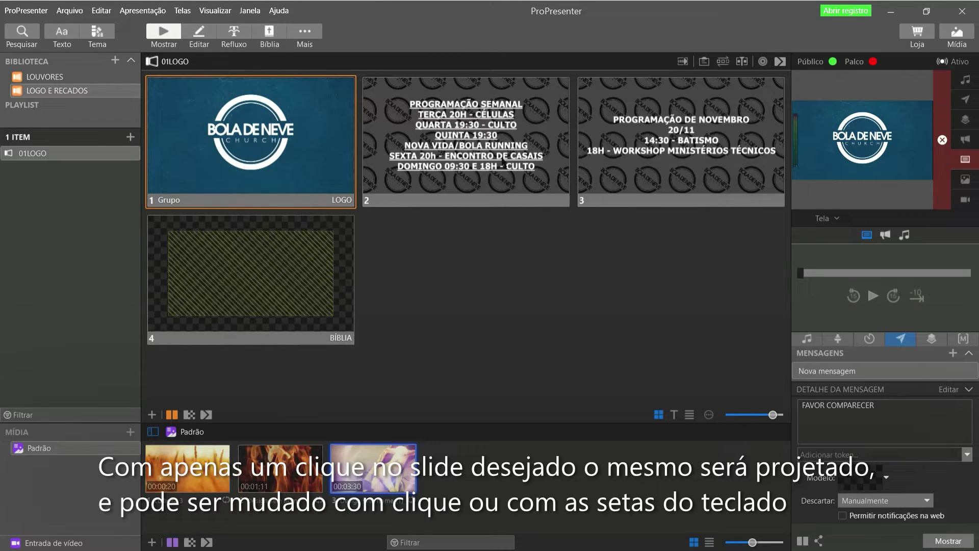
pyautogui.click(493, 134)
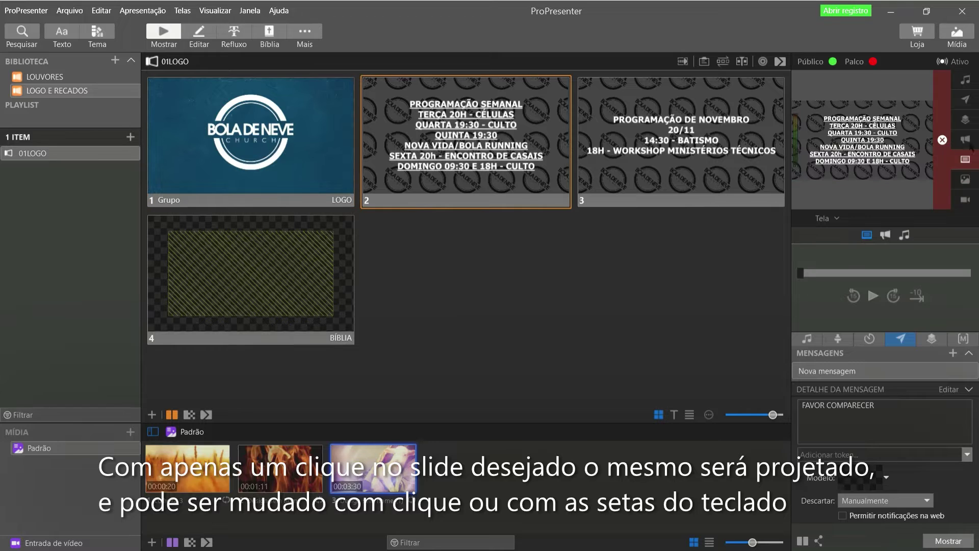
pyautogui.click(703, 148)
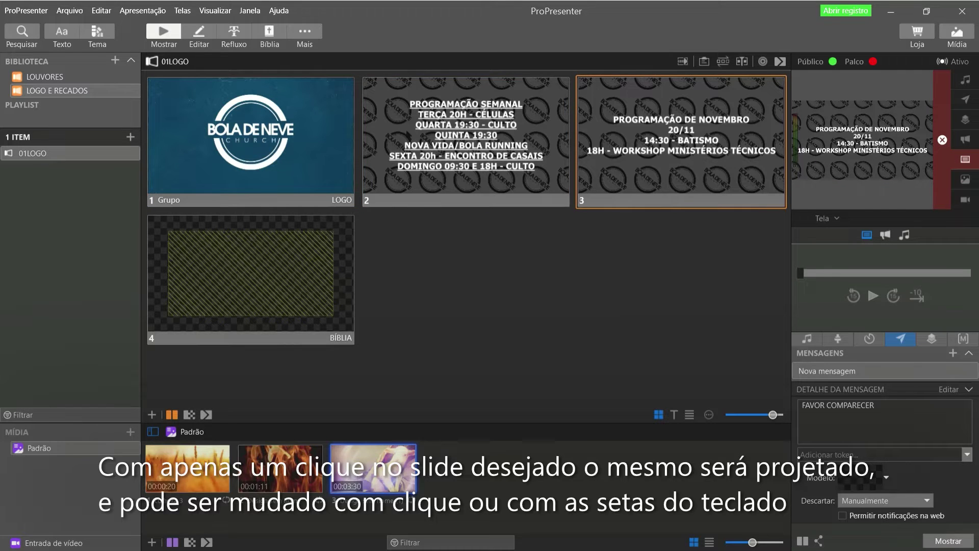
pyautogui.click(305, 131)
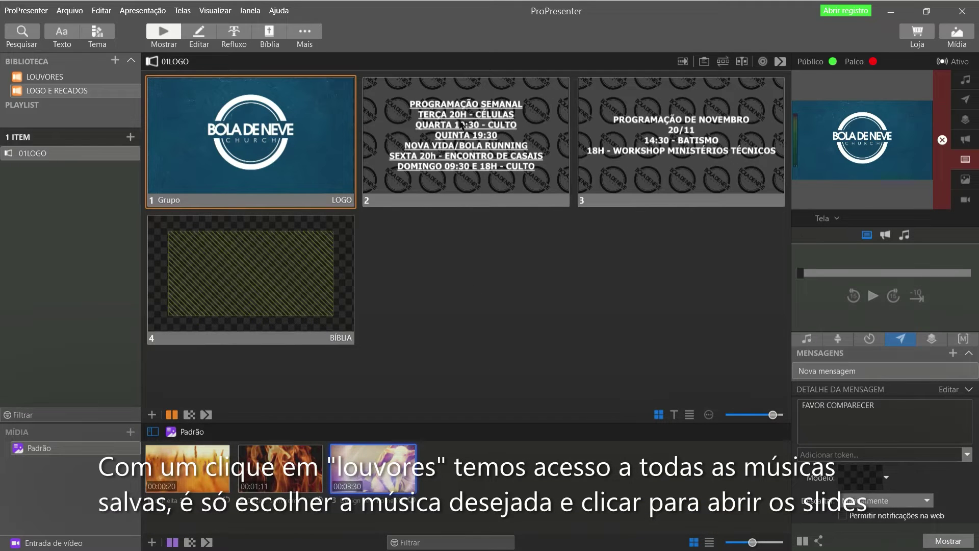
# Step: Open the song EU SÓ QUERO TUA PRESENÇA from the LOUVORES library
pyautogui.click(43, 78)
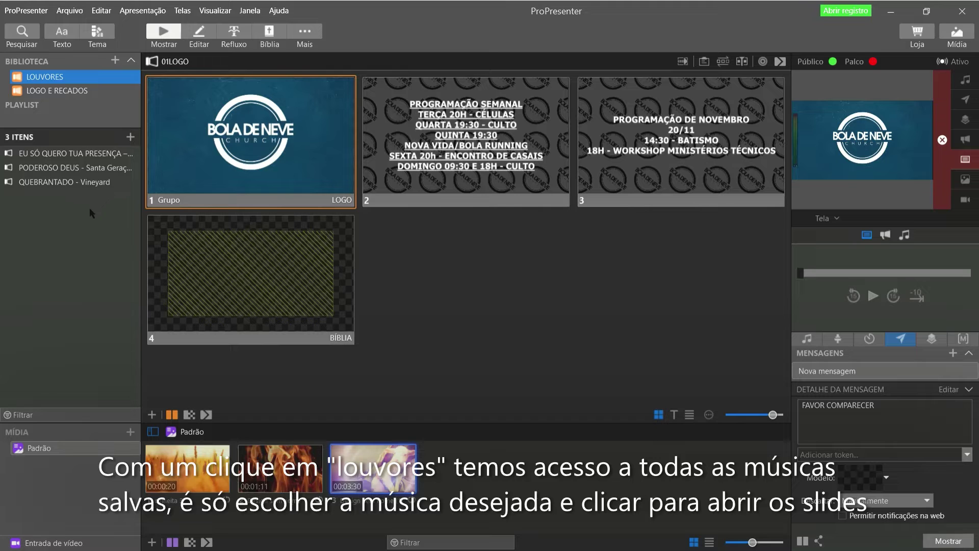
pyautogui.click(82, 154)
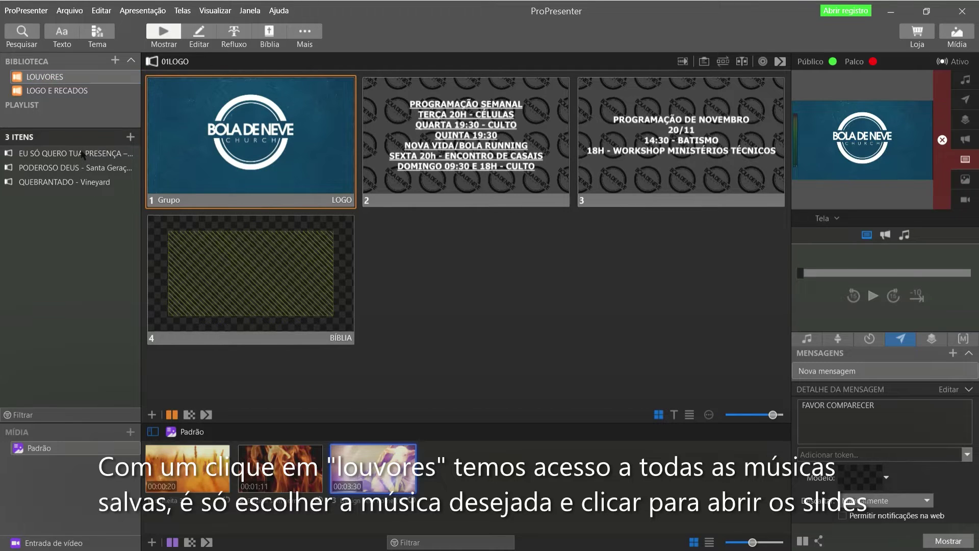
pyautogui.click(46, 78)
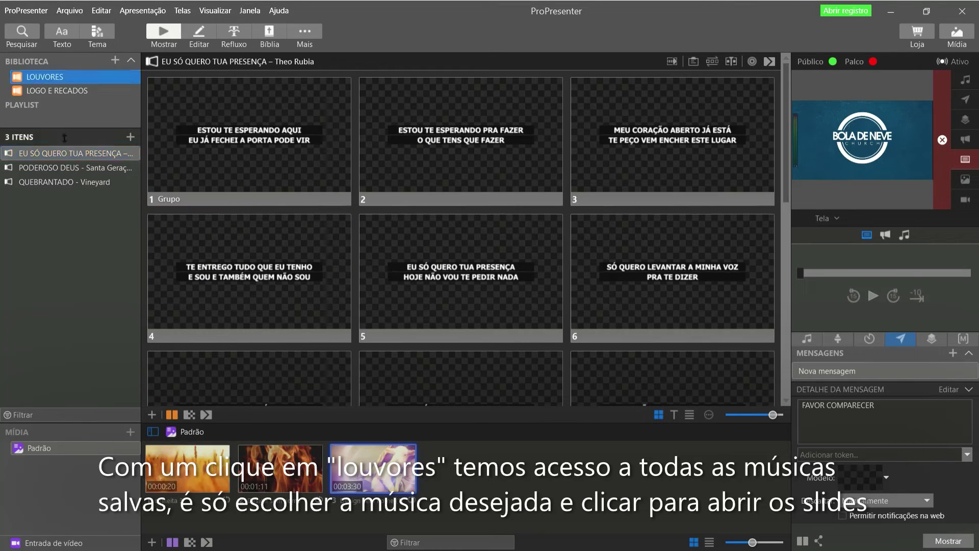
pyautogui.click(67, 154)
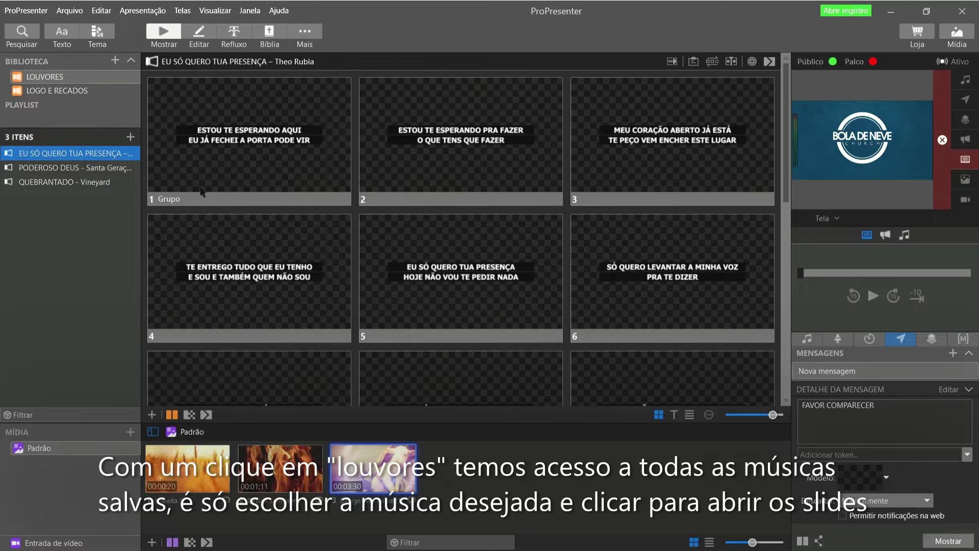
# Step: Review the song's slides, then project slide 1 over the colheita 3 video background
pyautogui.scroll(-5, 468, 234)
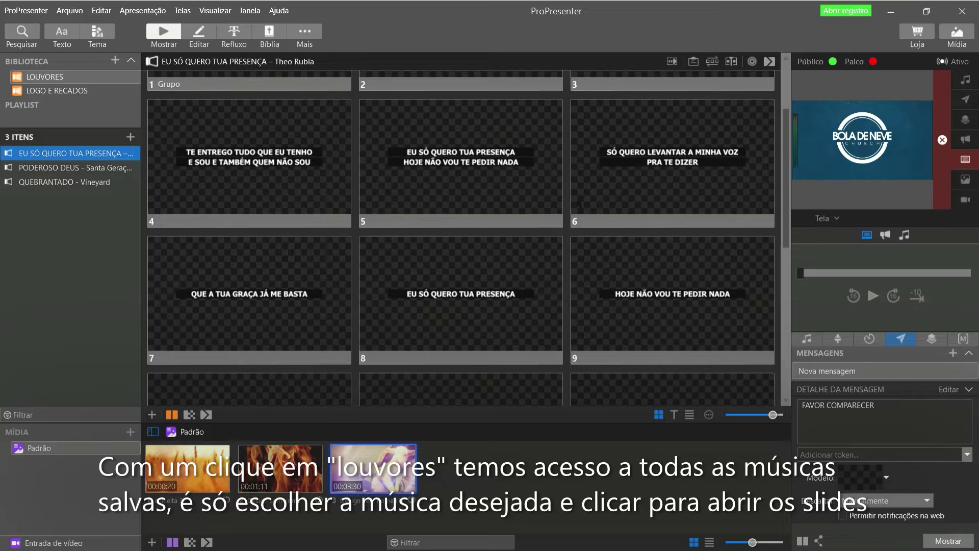
pyautogui.scroll(-4, 260, 279)
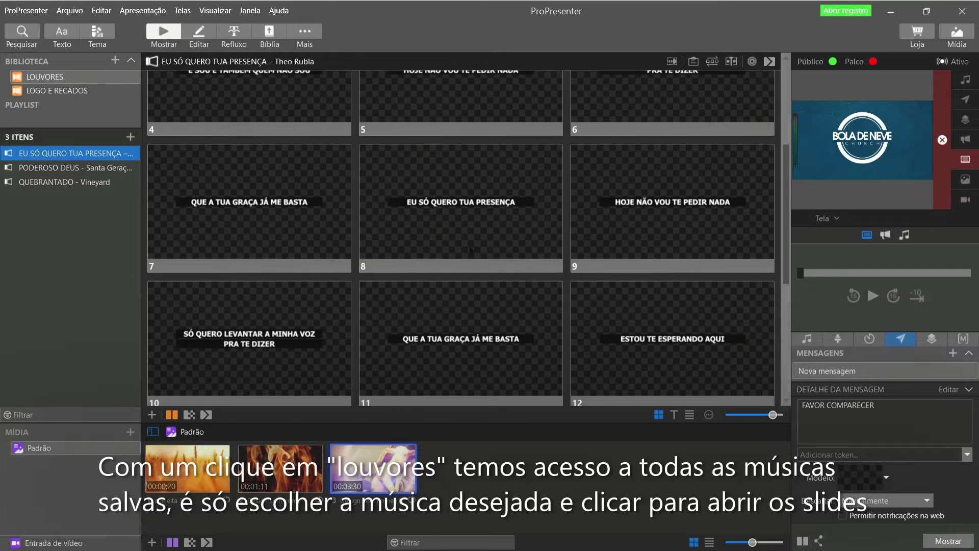
pyautogui.scroll(-9, 342, 279)
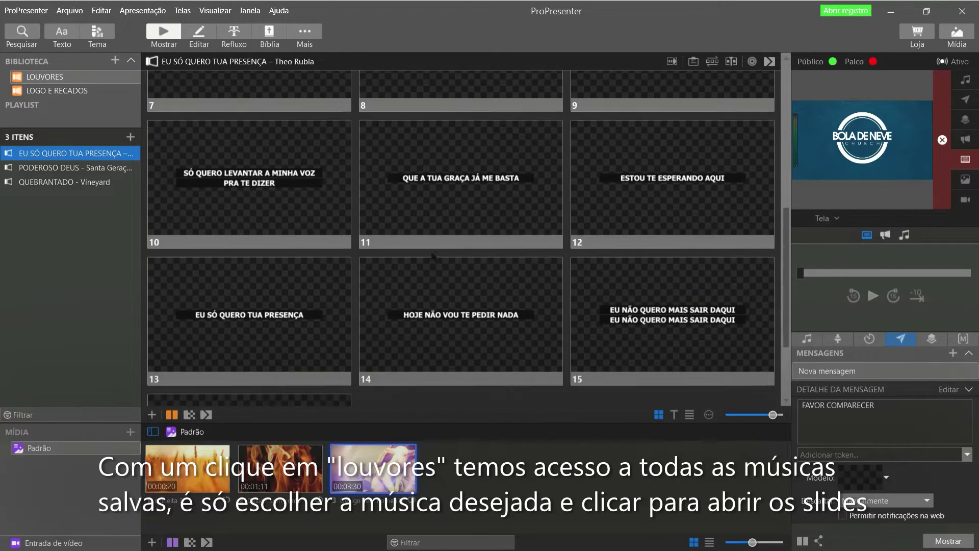
pyautogui.scroll(-3, 428, 267)
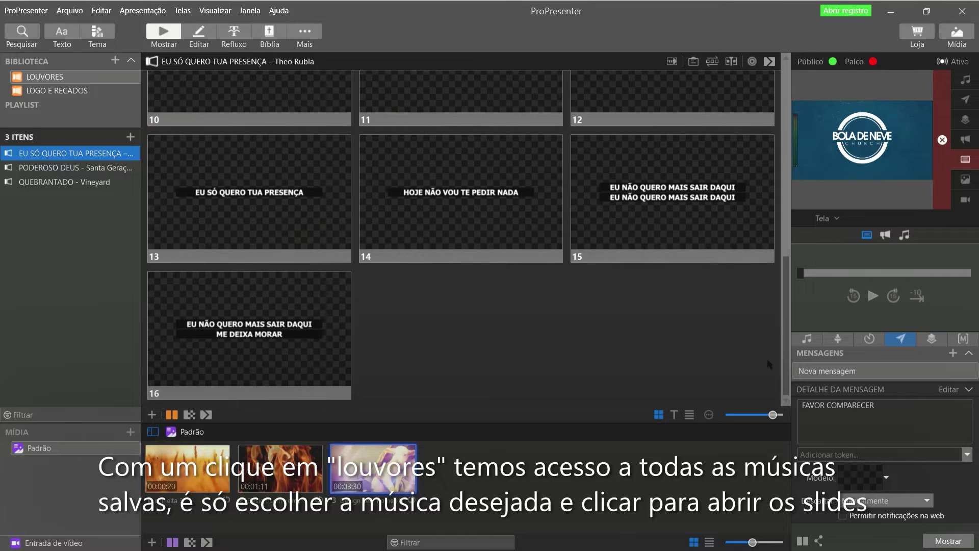
pyautogui.moveTo(787, 373); pyautogui.dragTo(787, 163)
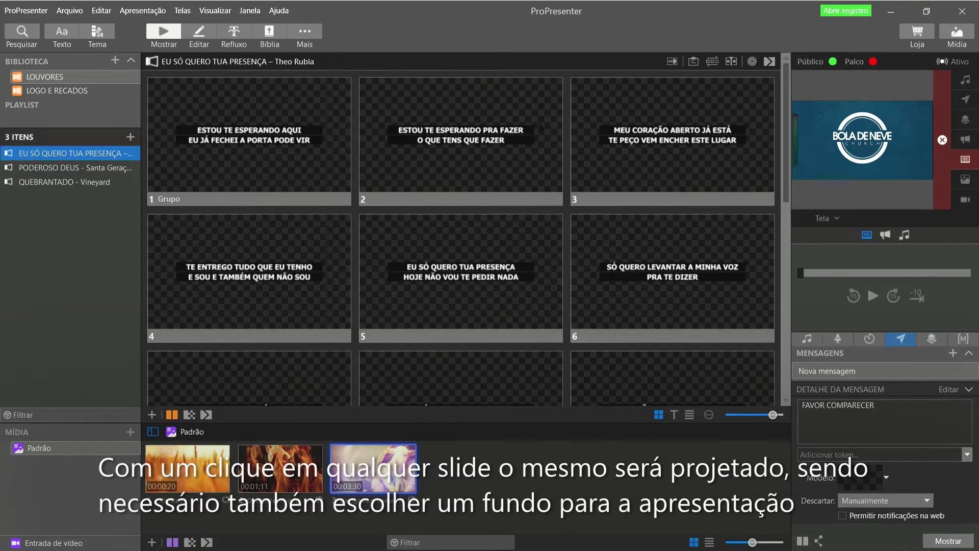
pyautogui.click(230, 134)
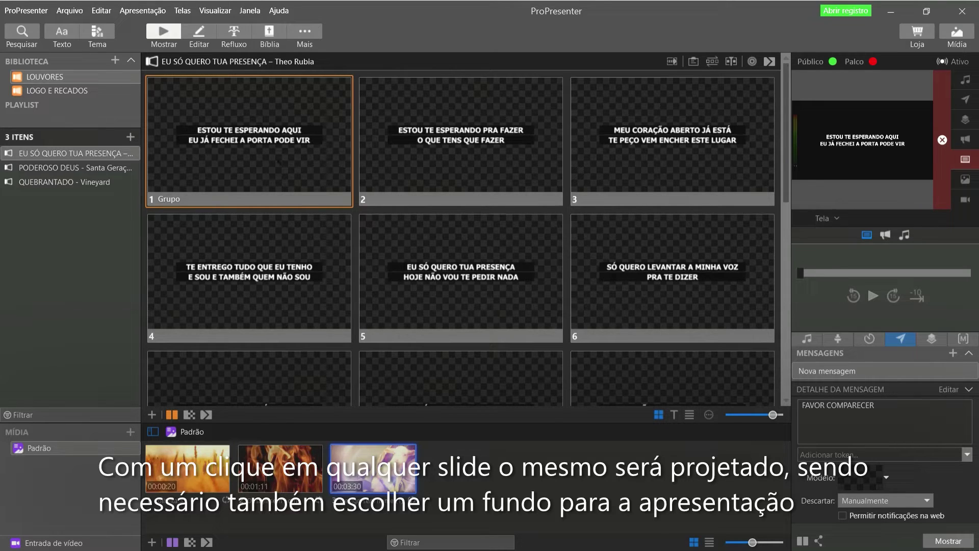
pyautogui.click(200, 467)
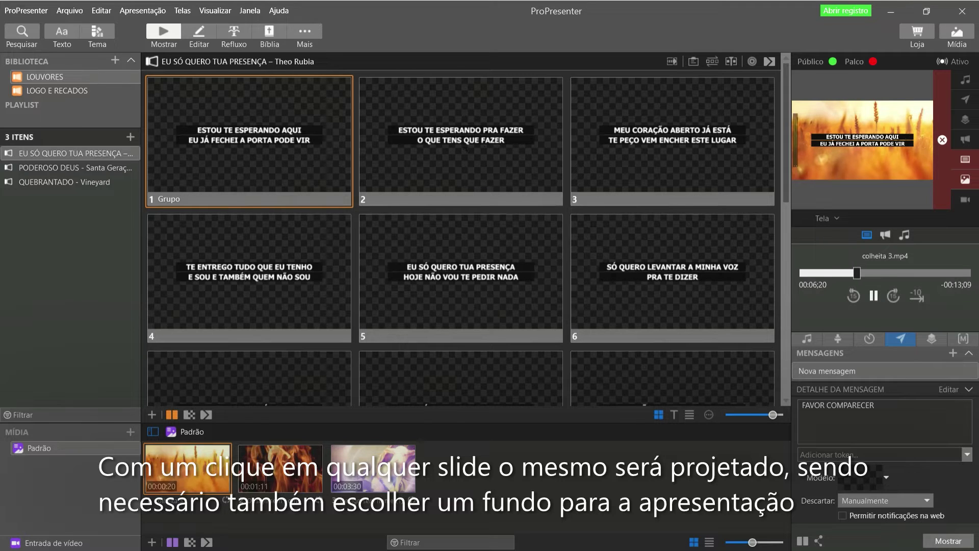
# Step: Project lyric slides 2 through 6 of the song in sequence, then return to slide 1
pyautogui.click(495, 155)
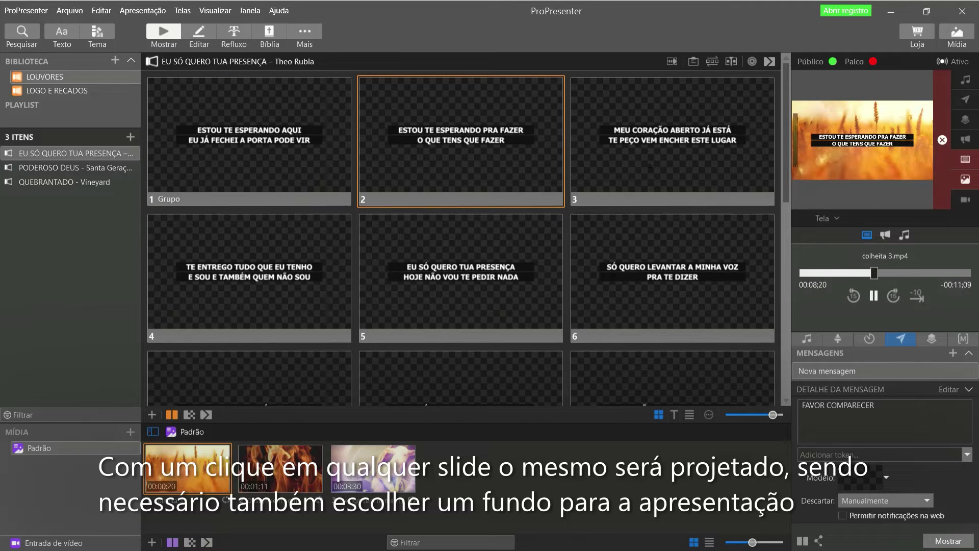
pyautogui.click(650, 167)
pyautogui.click(245, 301)
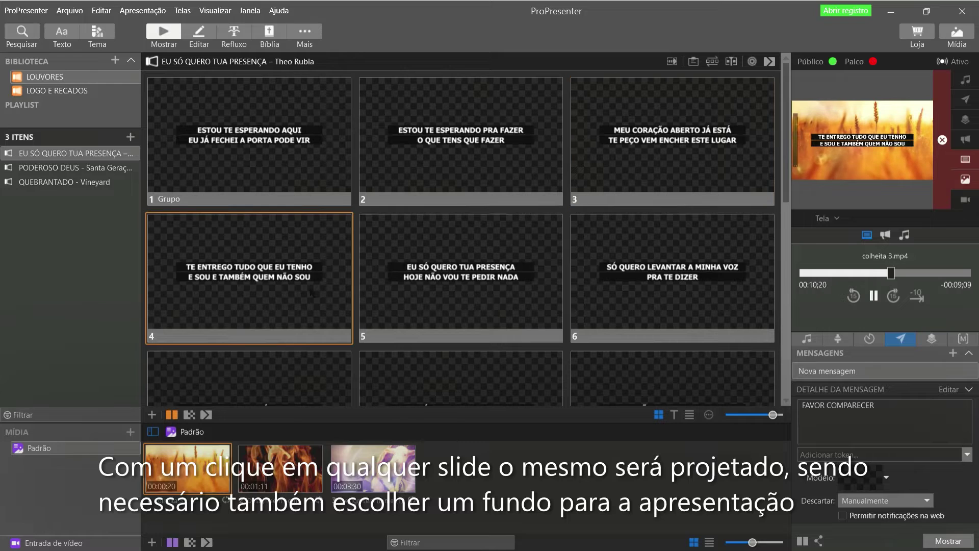
pyautogui.click(394, 293)
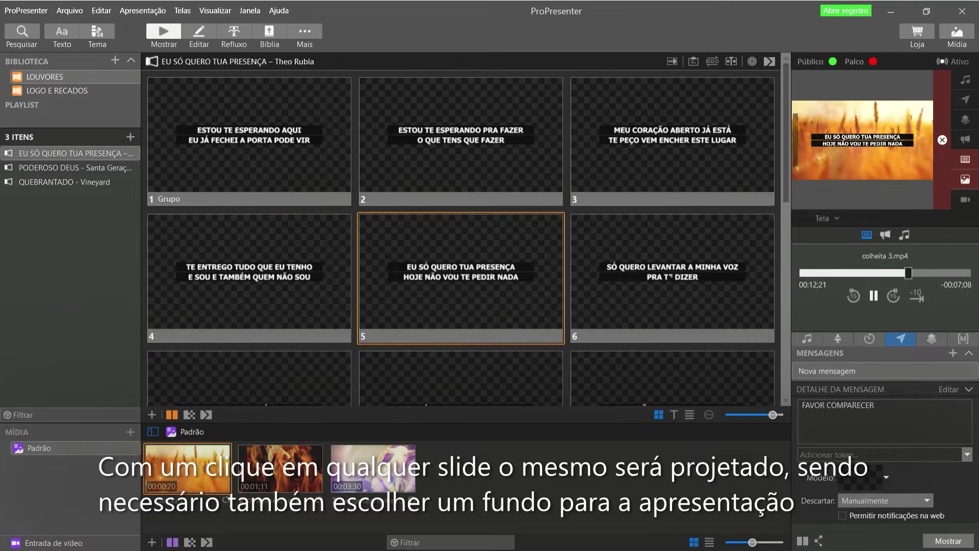
pyautogui.click(668, 275)
pyautogui.moveTo(791, 204); pyautogui.dragTo(788, 204)
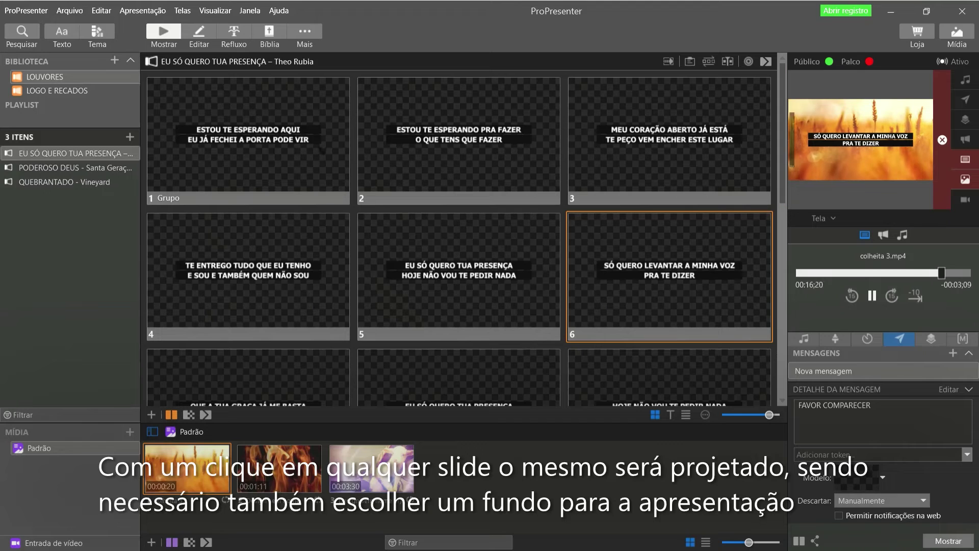
pyautogui.click(321, 151)
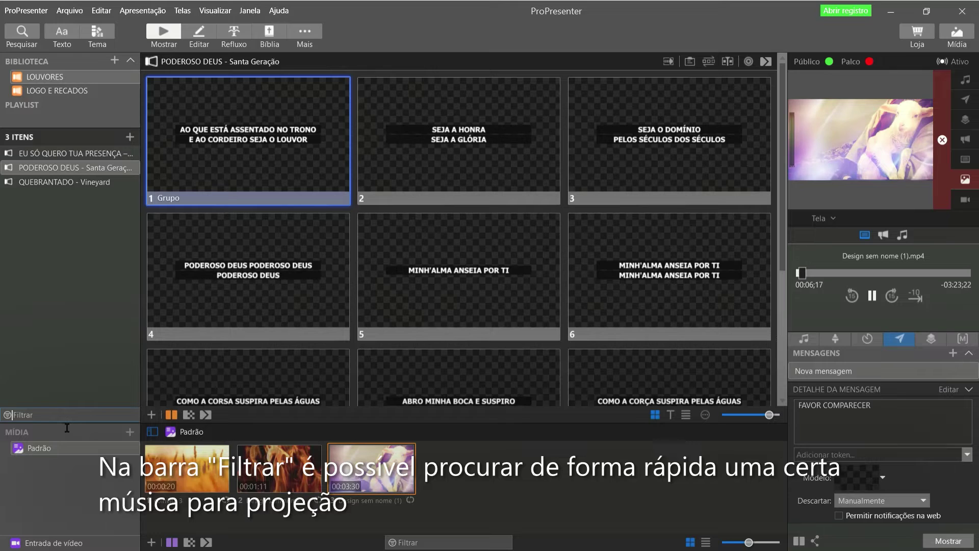
pyautogui.write('AAAAA')
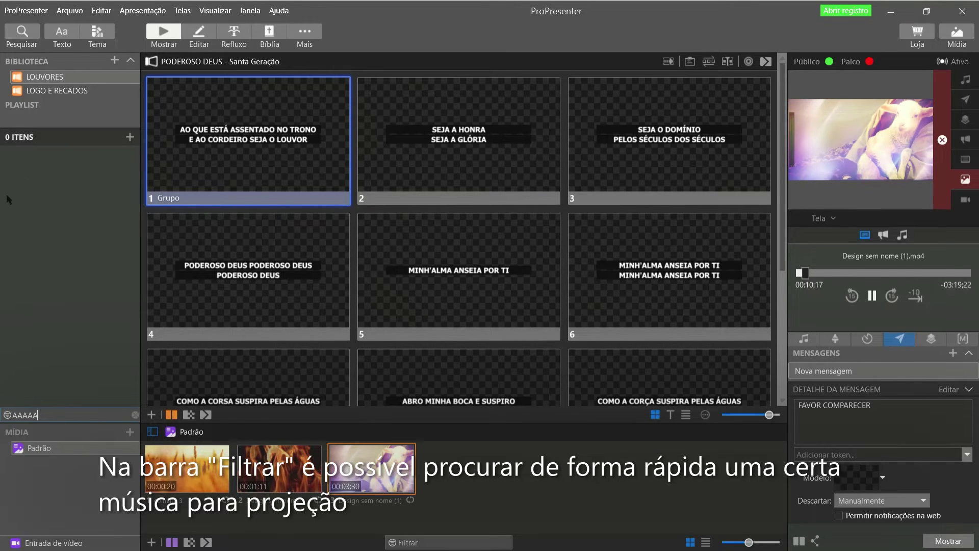
pyautogui.press('BackSpace')
pyautogui.press('BackSpace')
pyautogui.press('BackSpace')
pyautogui.press('BackSpace')
pyautogui.press('BackSpace')
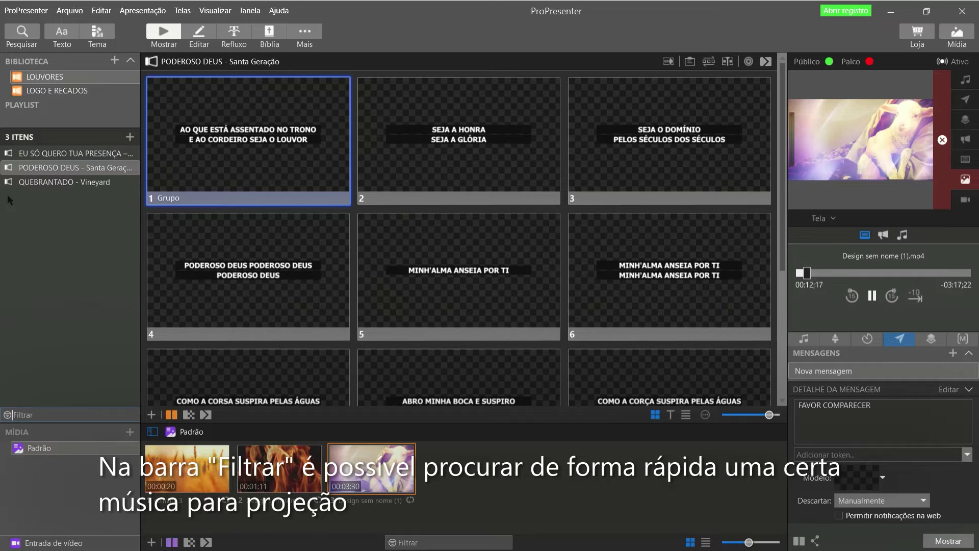
# Step: Filter the song library by "PO" and open the song PODEROSO DEUS
pyautogui.write('PO')
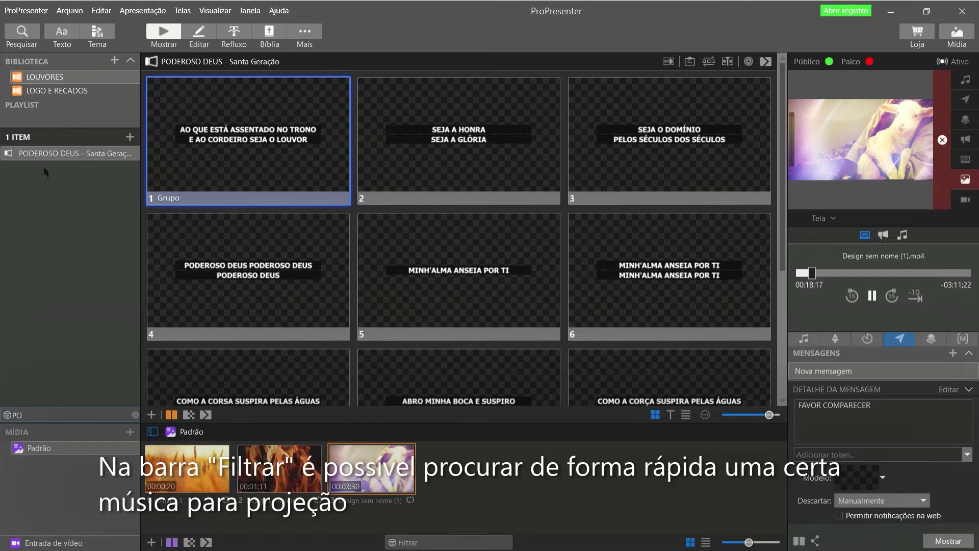
pyautogui.click(60, 154)
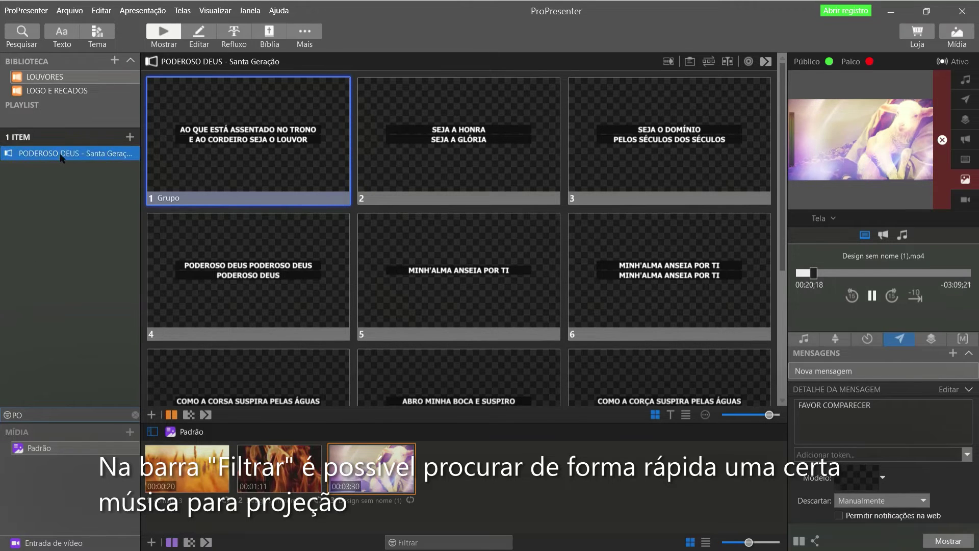
# Step: Project slides 1 through 3 of PODEROSO DEUS in sequence, then clear the library filter
pyautogui.click(349, 147)
pyautogui.press('Right')
pyautogui.press('Right')
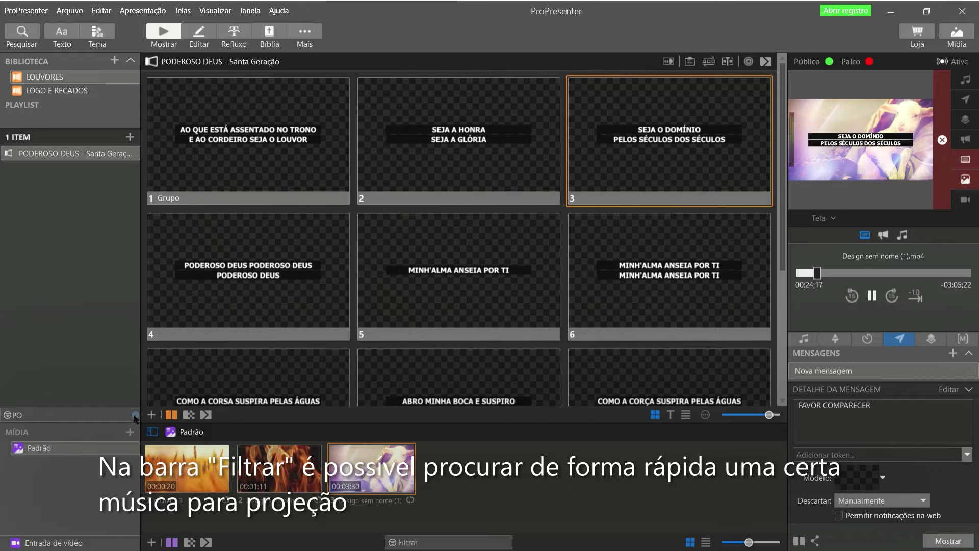
pyautogui.click(136, 415)
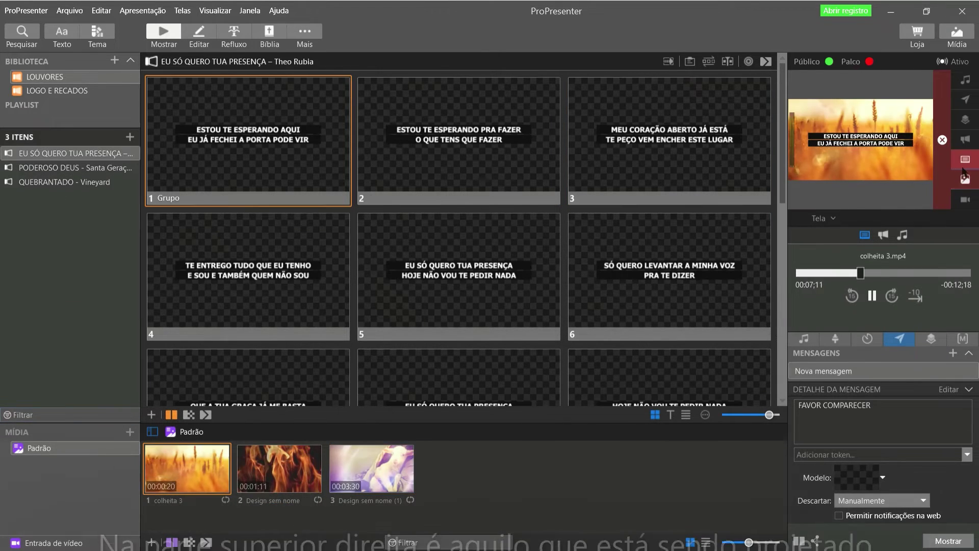
# Step: Clear the slide layer from the output, then clear all projected layers at once
pyautogui.click(964, 161)
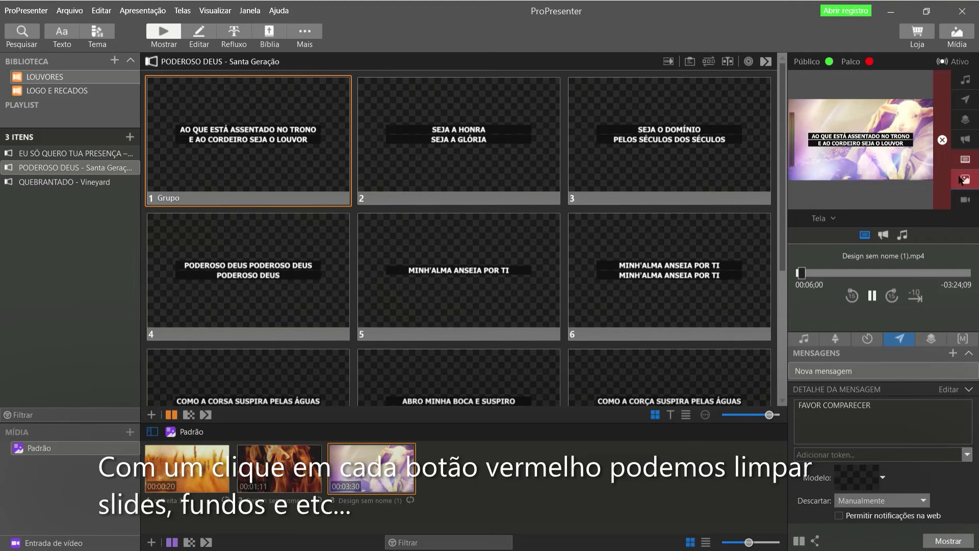
pyautogui.click(942, 140)
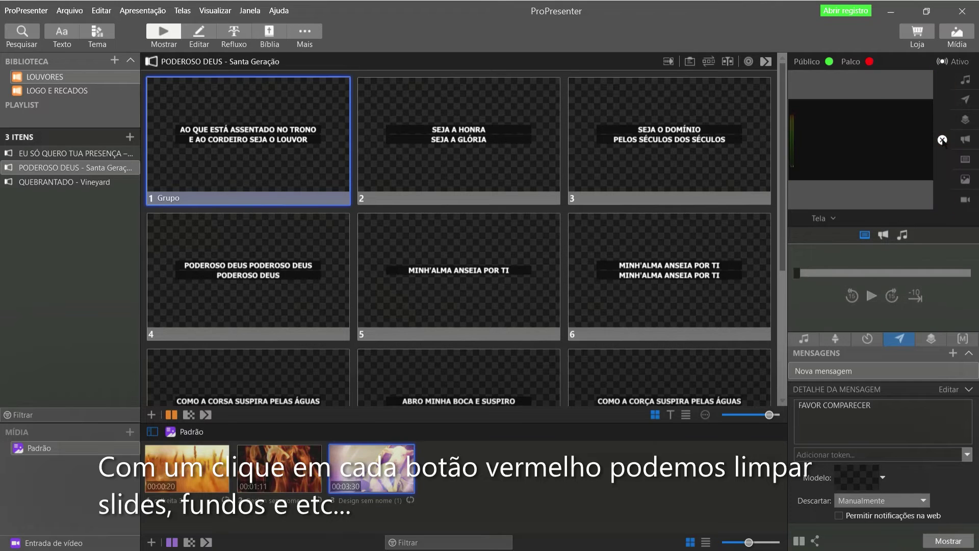
# Step: Project the Design sem nome (1) video background with slide 1 of PODEROSO DEUS over it
pyautogui.click(368, 489)
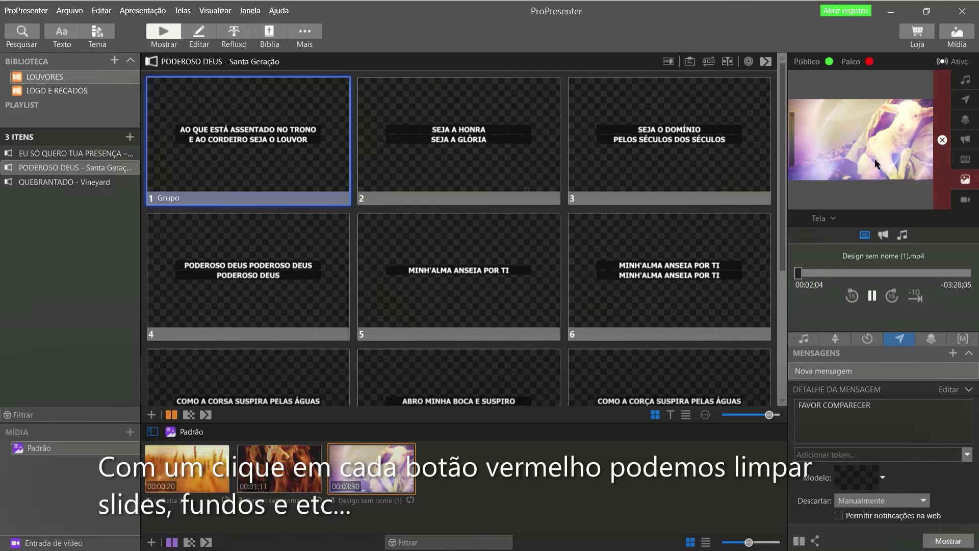
pyautogui.click(301, 165)
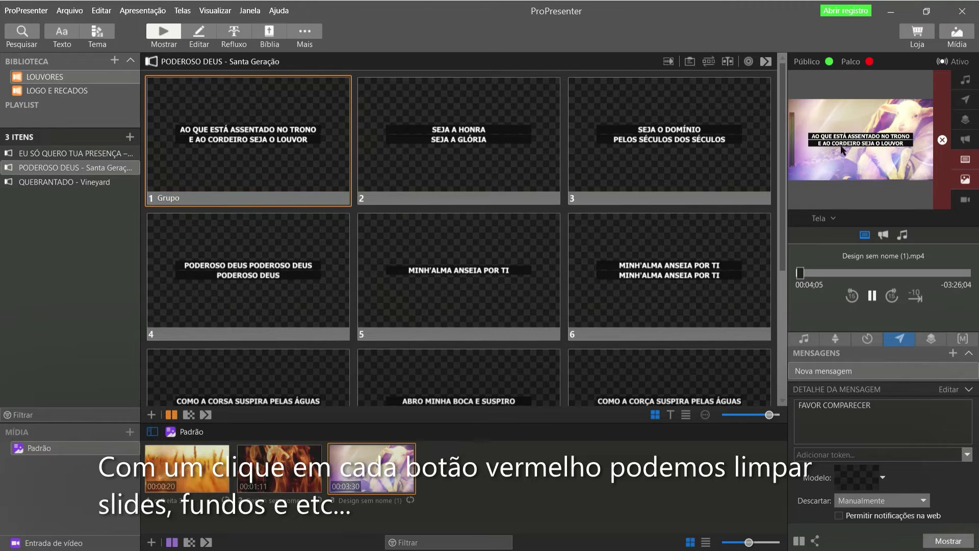
# Step: Clear the projected lyric slide from the output and switch the background to the Design sem nome fire video
pyautogui.click(941, 158)
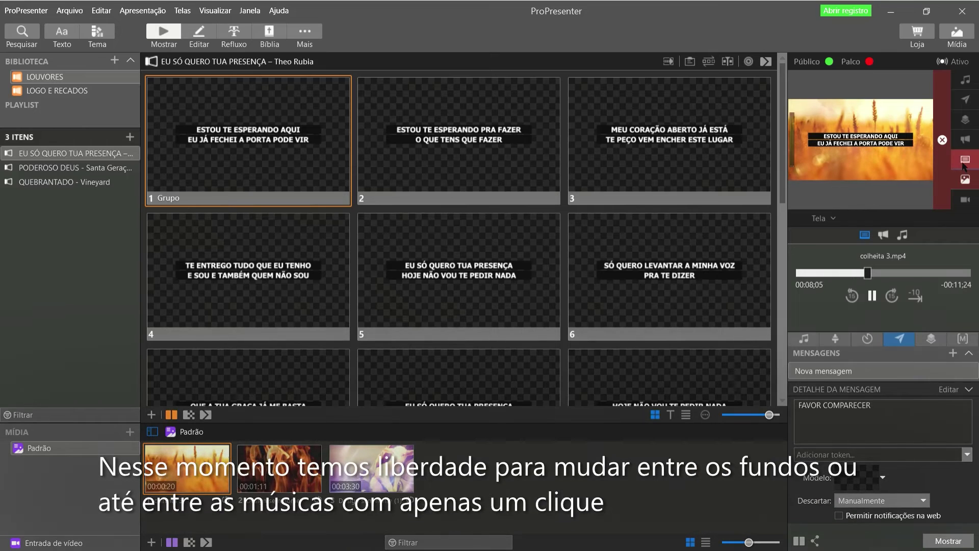
pyautogui.click(964, 160)
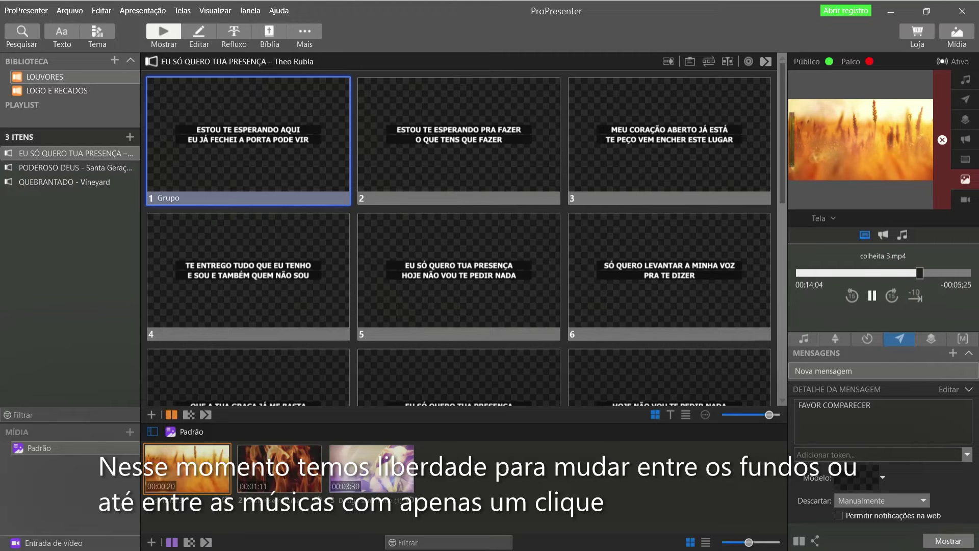
pyautogui.click(279, 466)
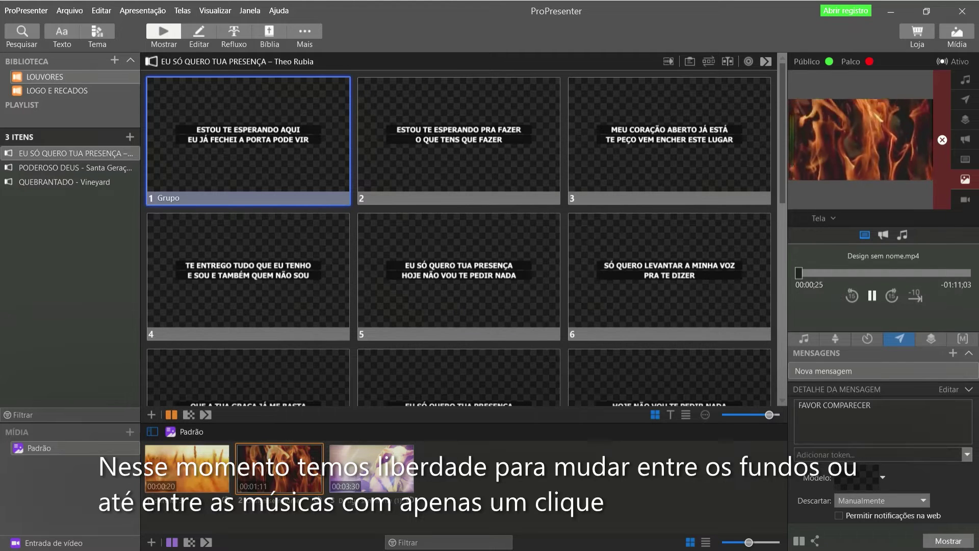
# Step: Switch the background to Design sem nome (1) and back to Design sem nome, and browse the songs, ending on PODEROSO DEUS
pyautogui.click(377, 468)
pyautogui.click(280, 467)
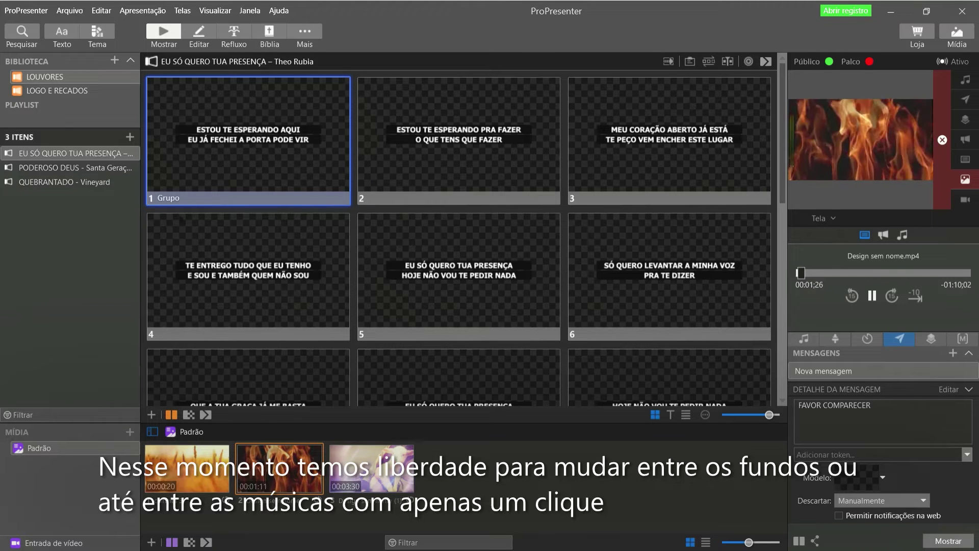
pyautogui.click(94, 169)
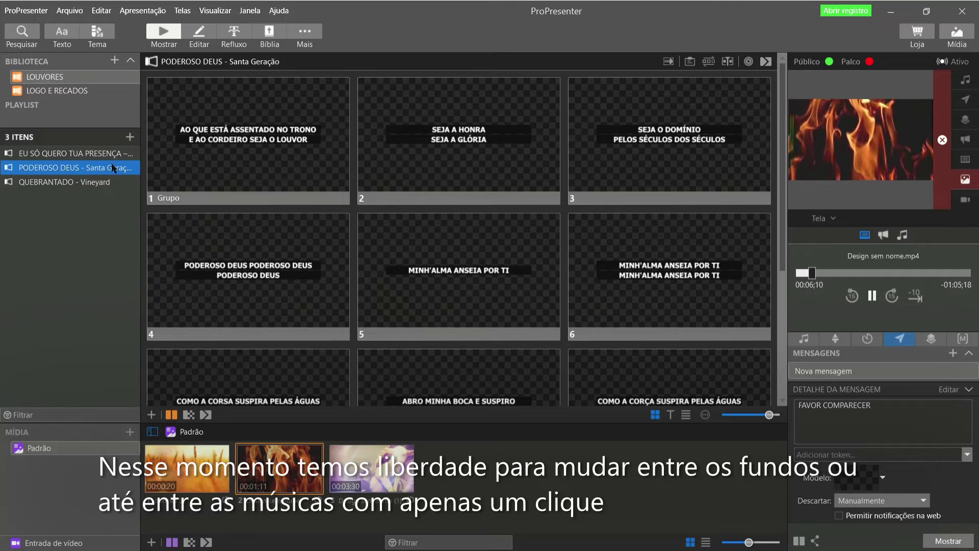
pyautogui.click(84, 182)
pyautogui.click(91, 170)
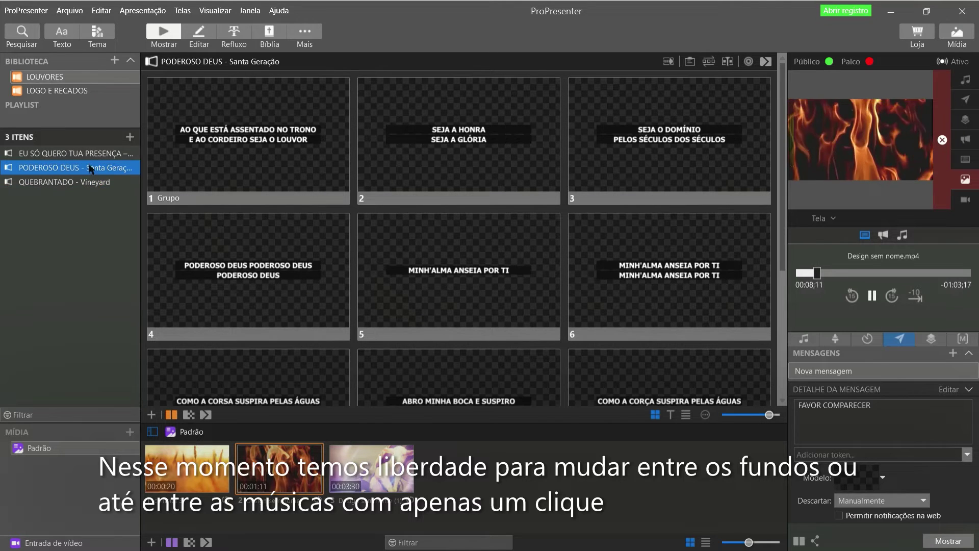
pyautogui.click(92, 158)
pyautogui.click(97, 169)
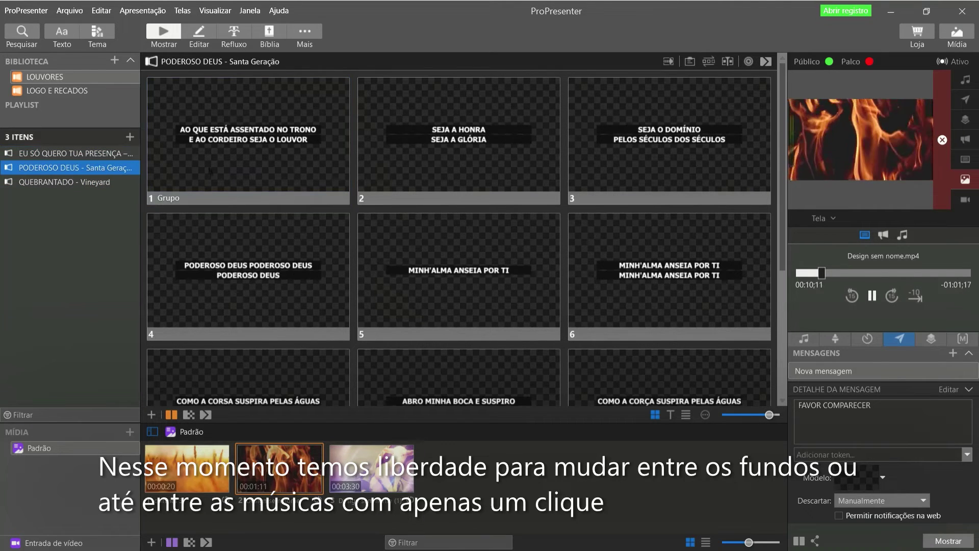
# Step: Project slide 1 of PODEROSO DEUS and alternate the background between Design sem nome (1) and Design sem nome, ending on Design sem nome (1)
pyautogui.click(301, 149)
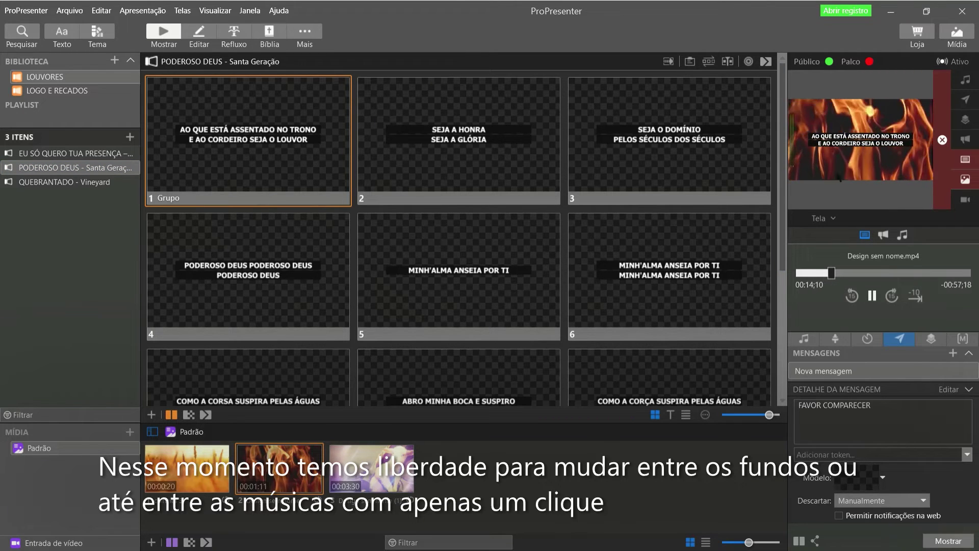
pyautogui.click(384, 474)
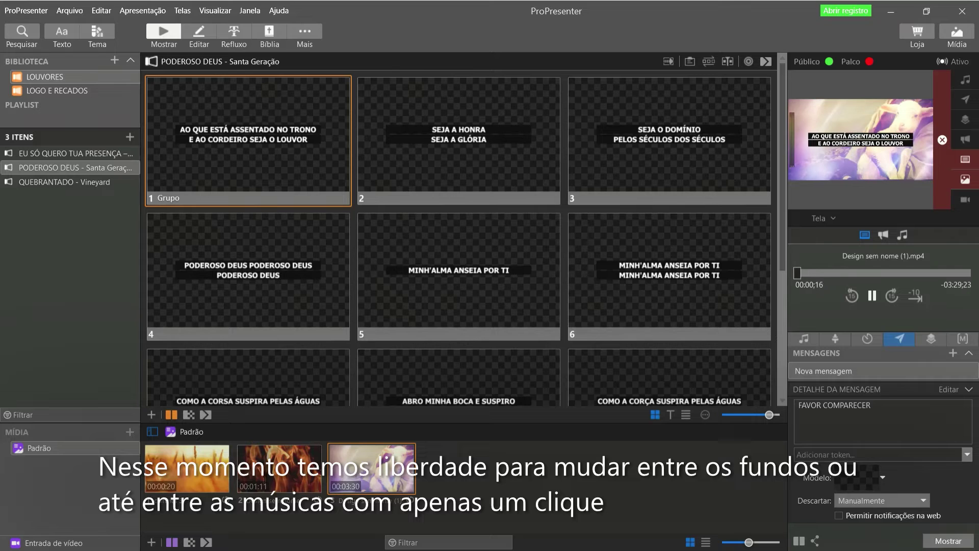
pyautogui.click(278, 469)
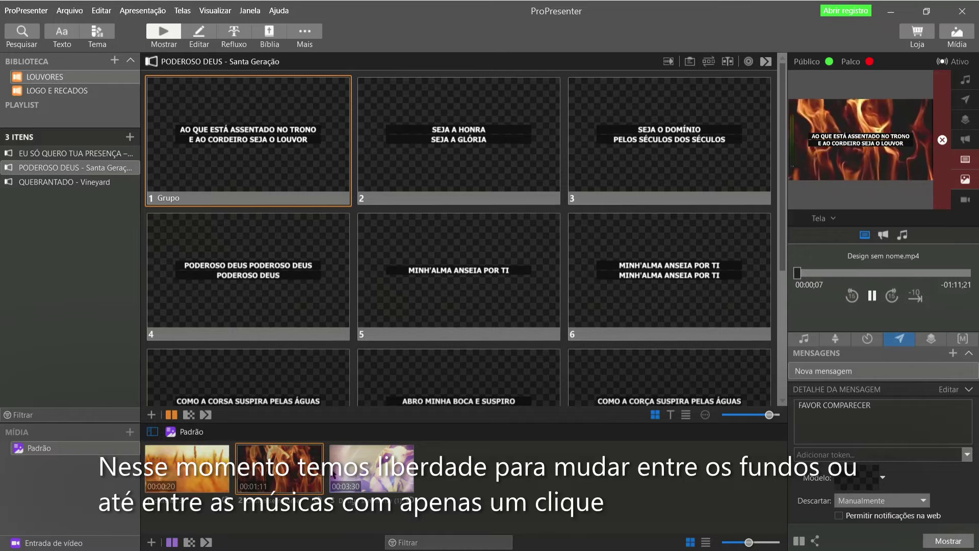
pyautogui.click(357, 476)
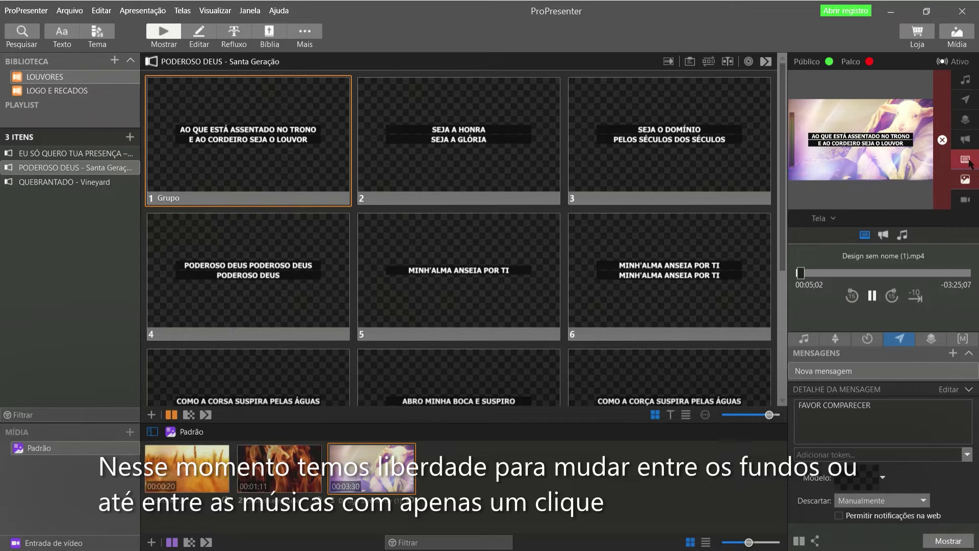
# Step: Clear all projected layers, and project the Design sem nome (1) background again with slide 1 of PODEROSO DEUS
pyautogui.click(942, 140)
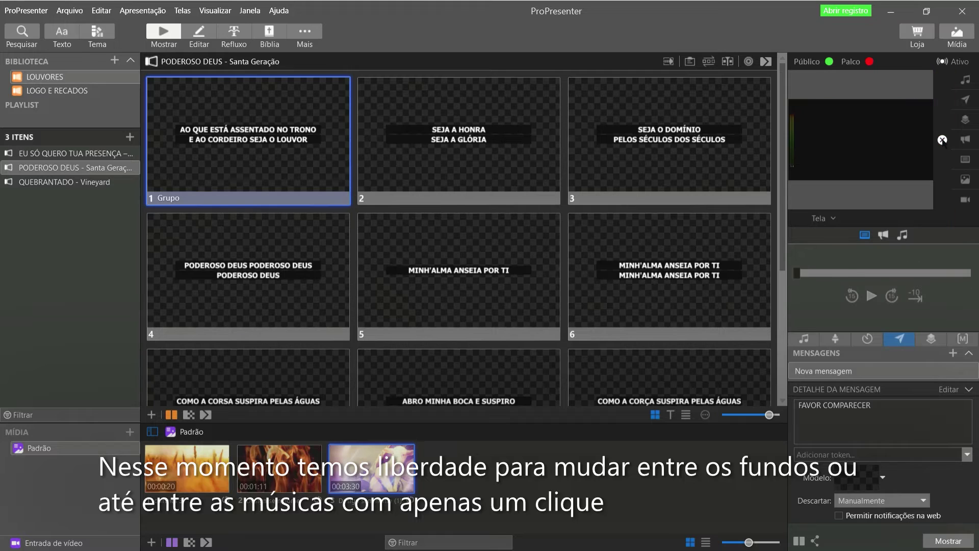
pyautogui.click(334, 487)
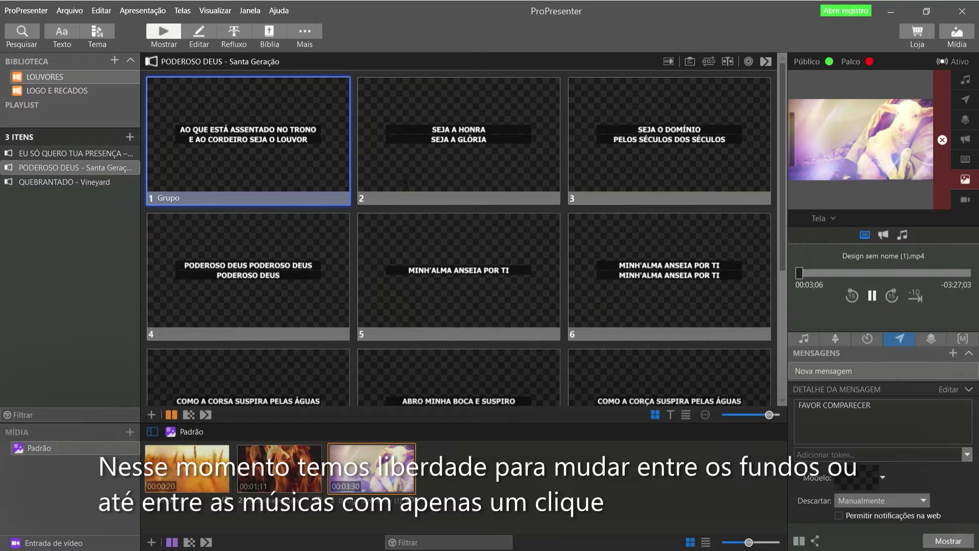
pyautogui.click(276, 153)
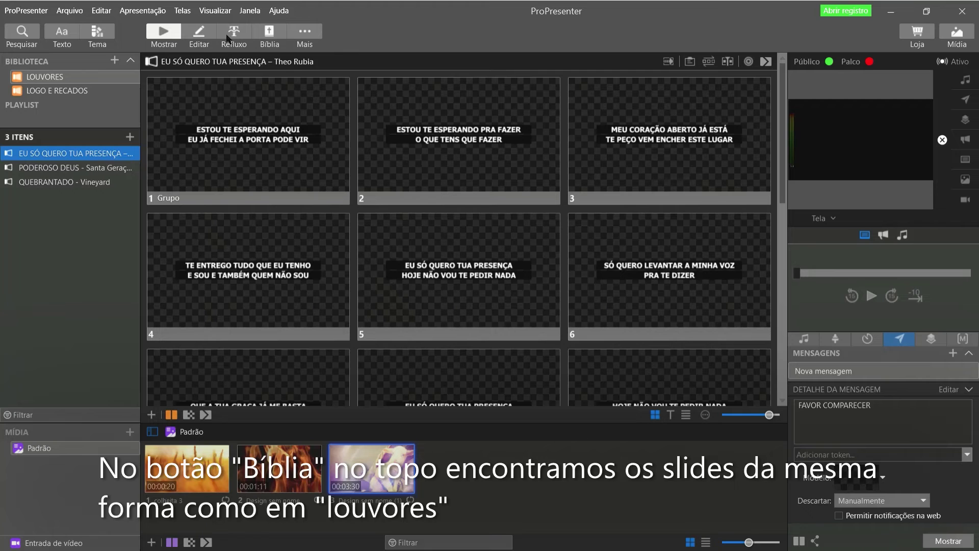
# Step: Project verse Matthew 6:1 from the King James Version Bible slides, and clear all layers from the output
pyautogui.click(267, 36)
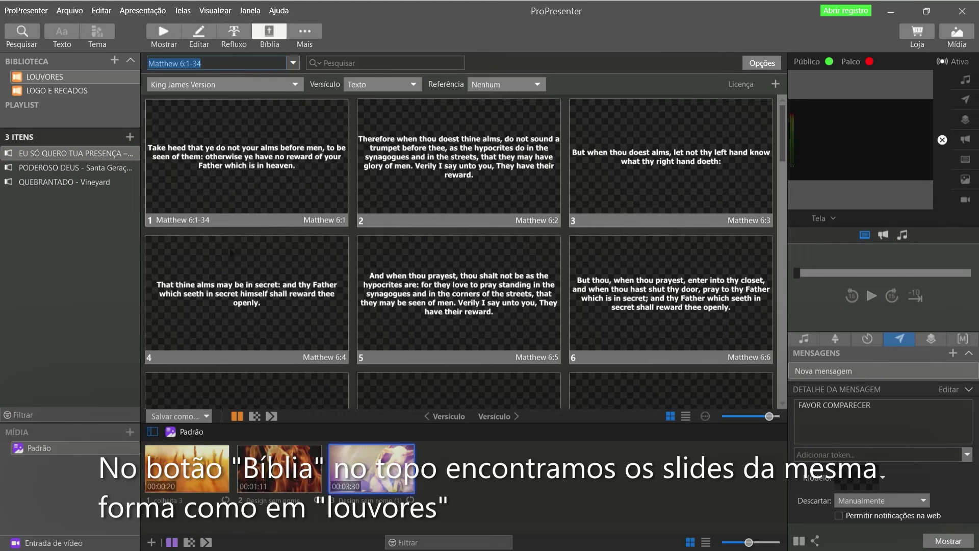
pyautogui.click(295, 172)
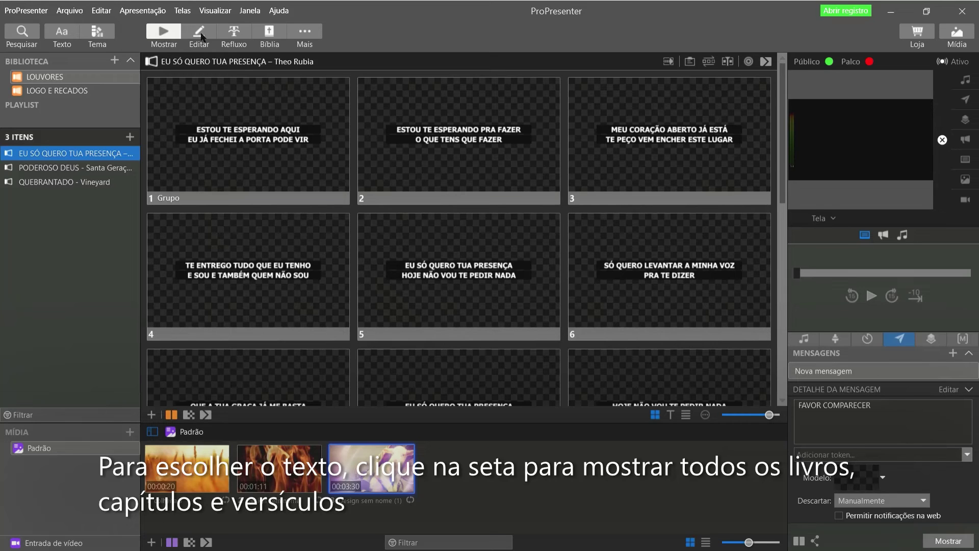
pyautogui.click(269, 34)
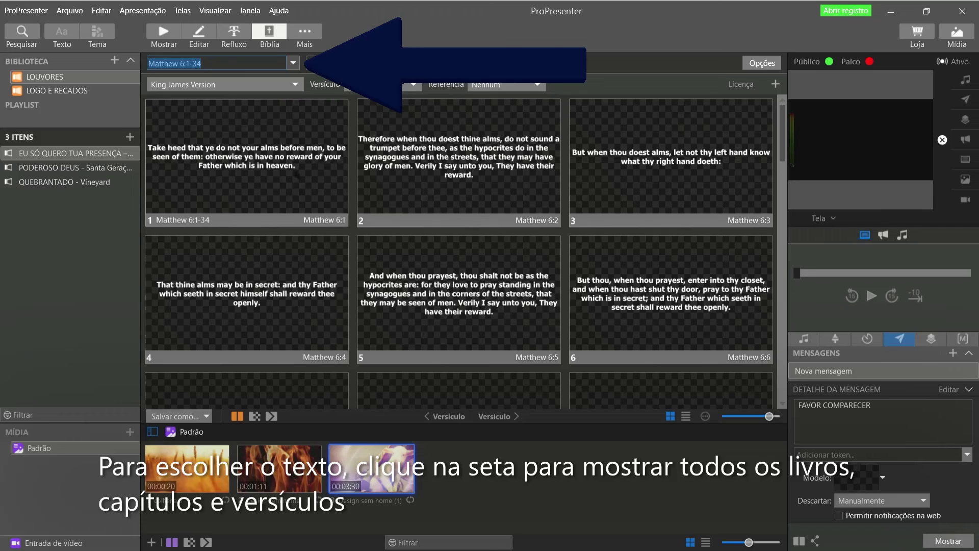
pyautogui.click(297, 173)
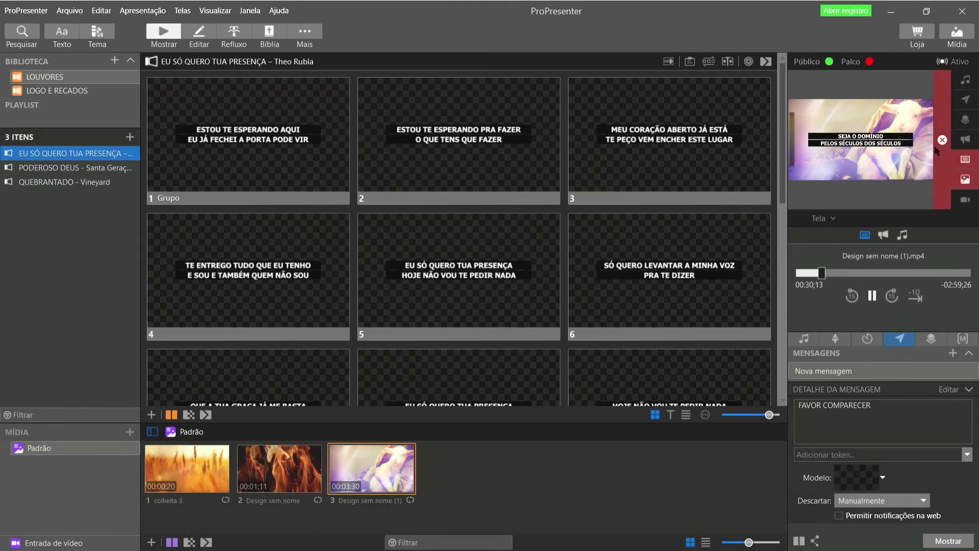
pyautogui.click(937, 143)
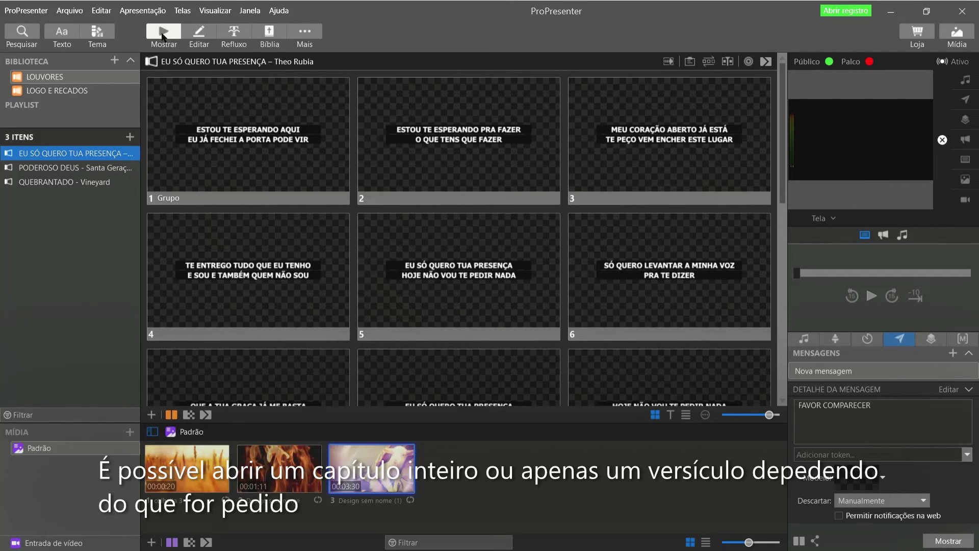
# Step: Load only Matthew 6:33 in the Bible view and project it, and search the Bible for JESUS
pyautogui.click(268, 37)
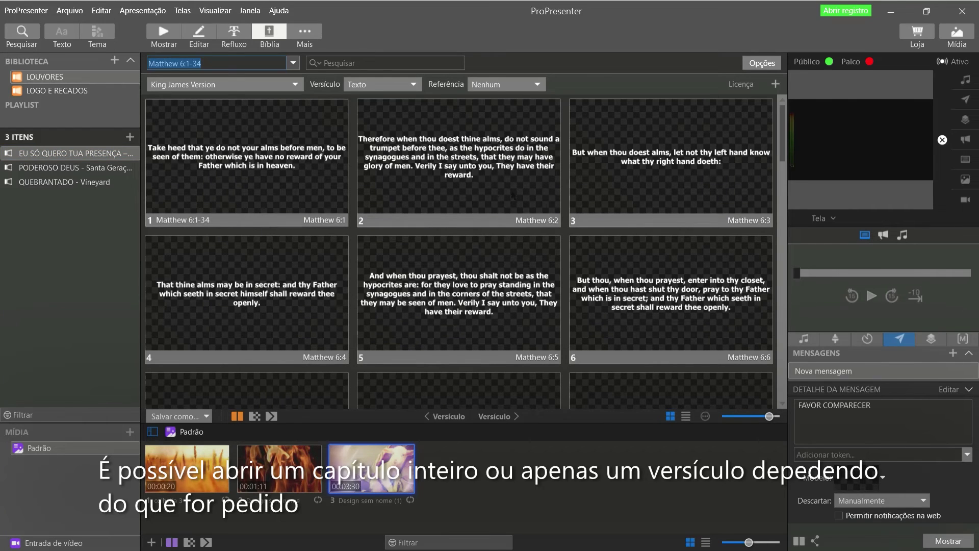
pyautogui.press('Return')
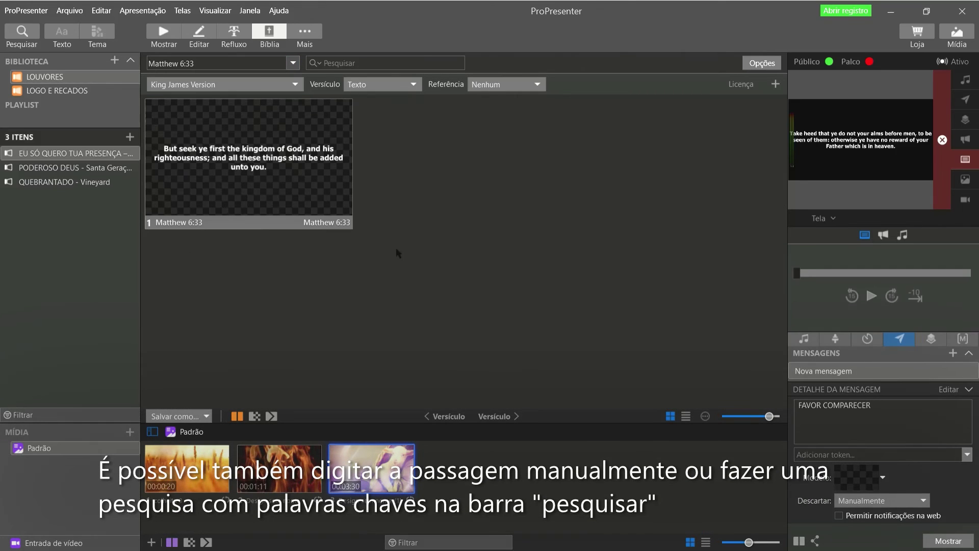
pyautogui.click(290, 165)
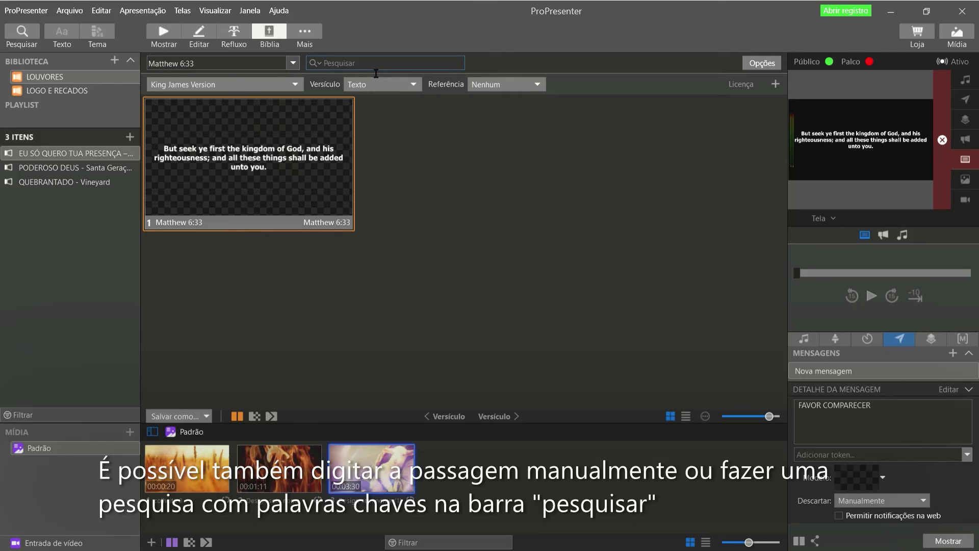
pyautogui.write('JESUS')
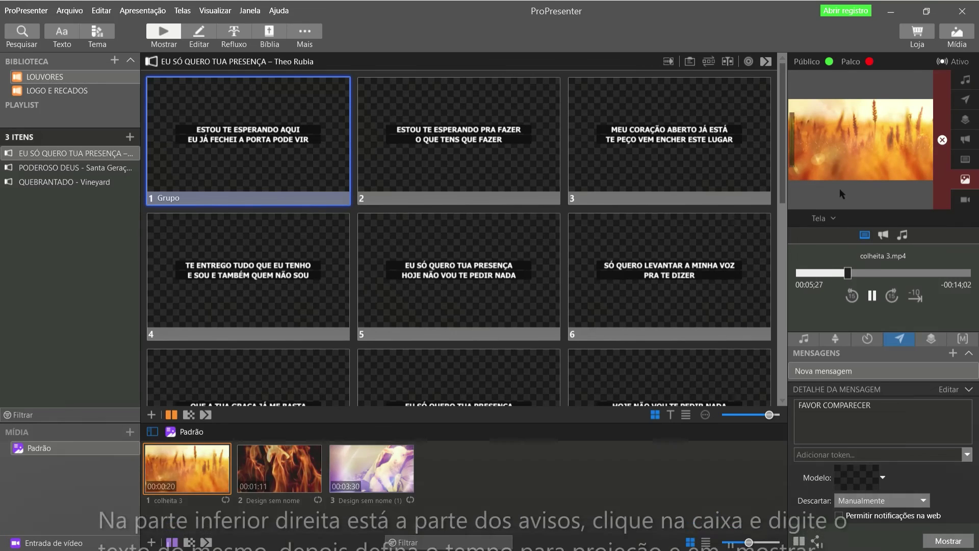
# Step: Change the message text to "FAVOR COMPARECER... TESTE"
pyautogui.click(907, 427)
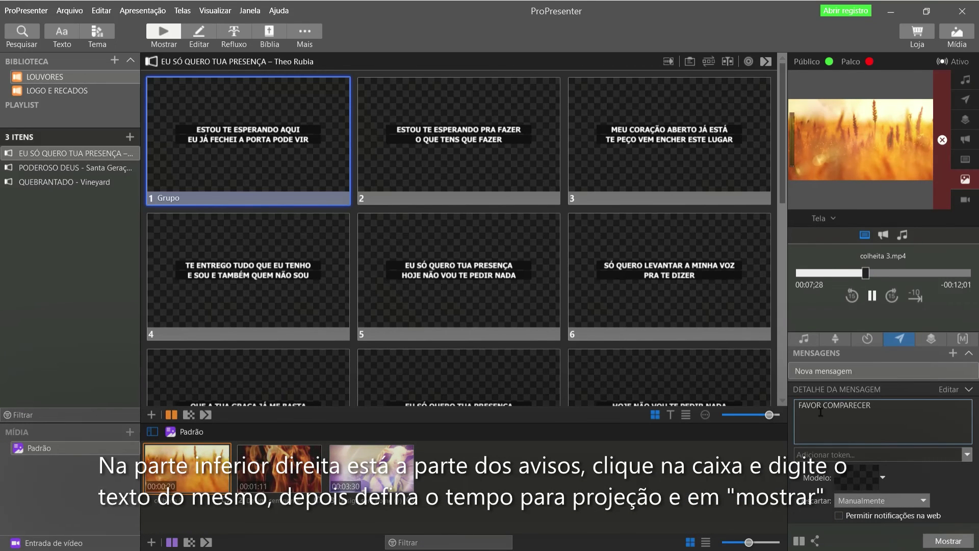
pyautogui.write('...')
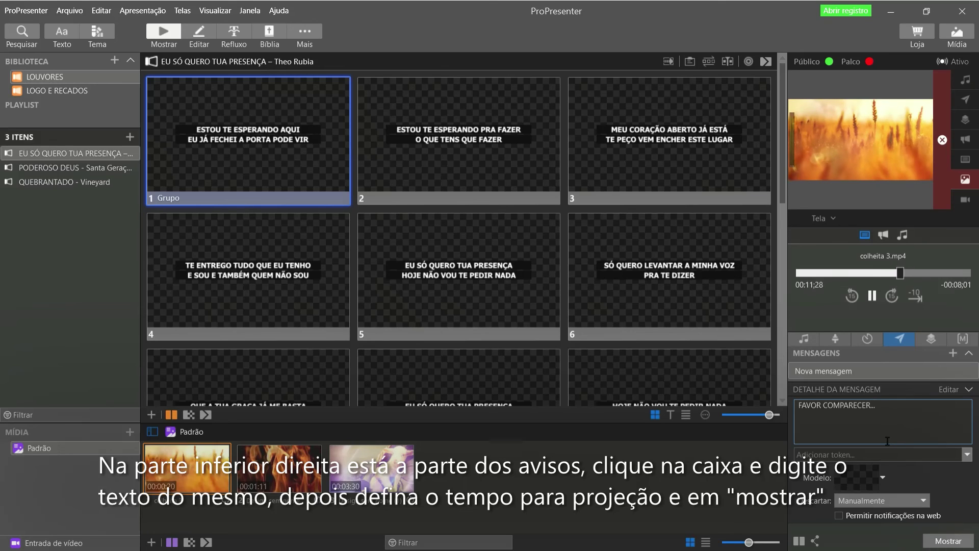
pyautogui.write(' TESTE STE')
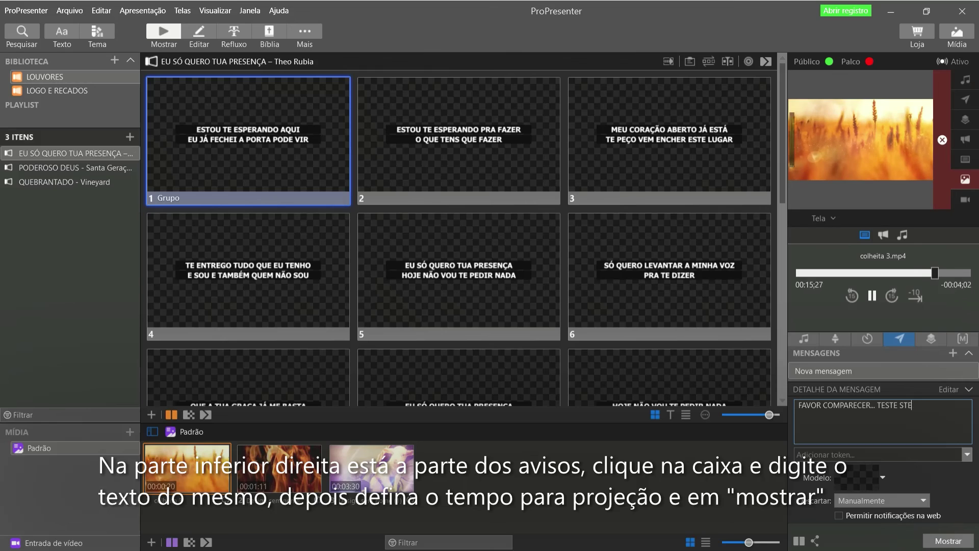
pyautogui.press('BackSpace')
pyautogui.press('BackSpace')
pyautogui.press('BackSpace')
pyautogui.press('BackSpace')
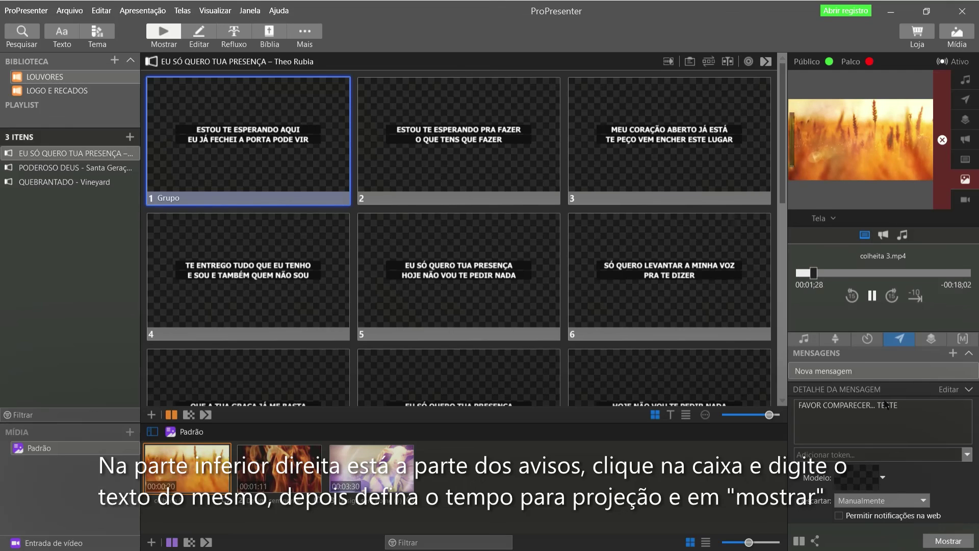
pyautogui.click(843, 404)
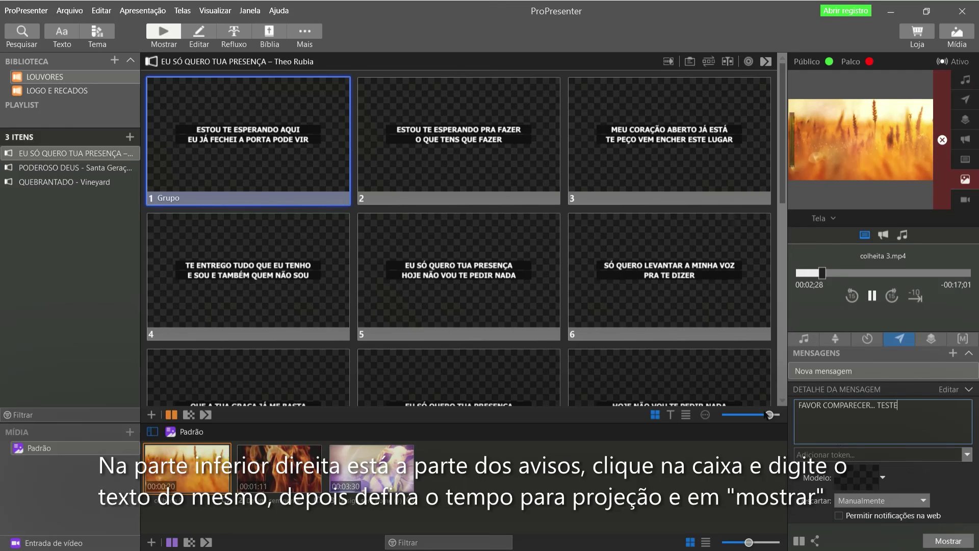
# Step: Show the message over the colheita 3 background, and clear the message from the output while keeping the background
pyautogui.click(941, 541)
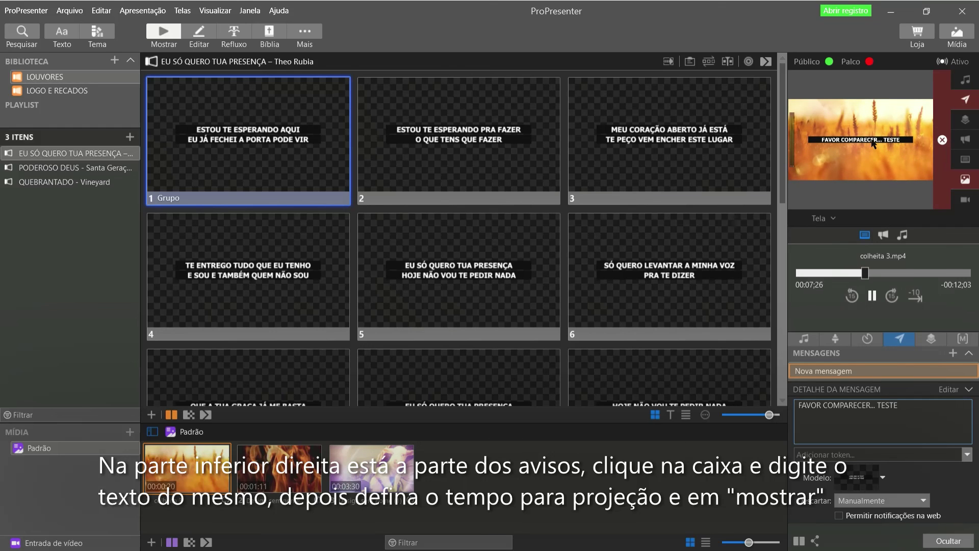
pyautogui.click(942, 140)
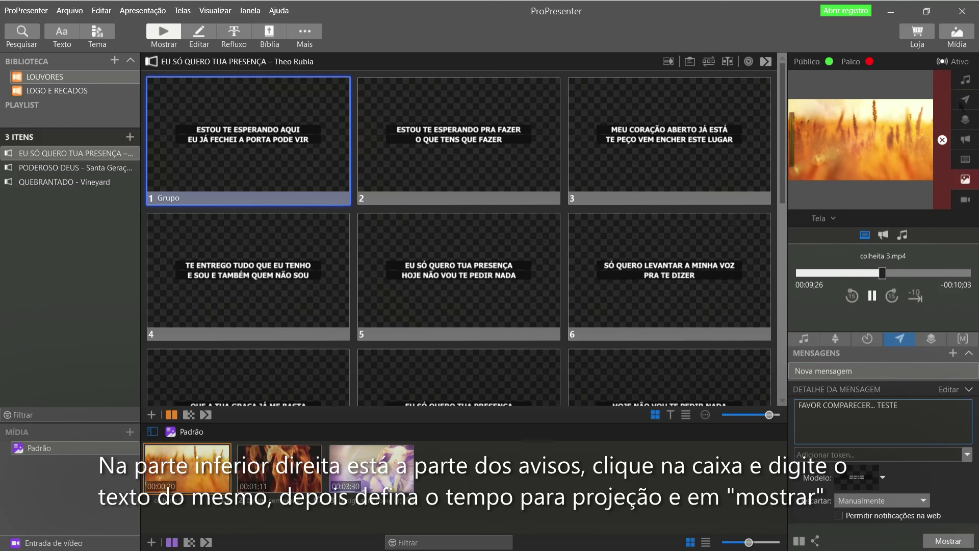